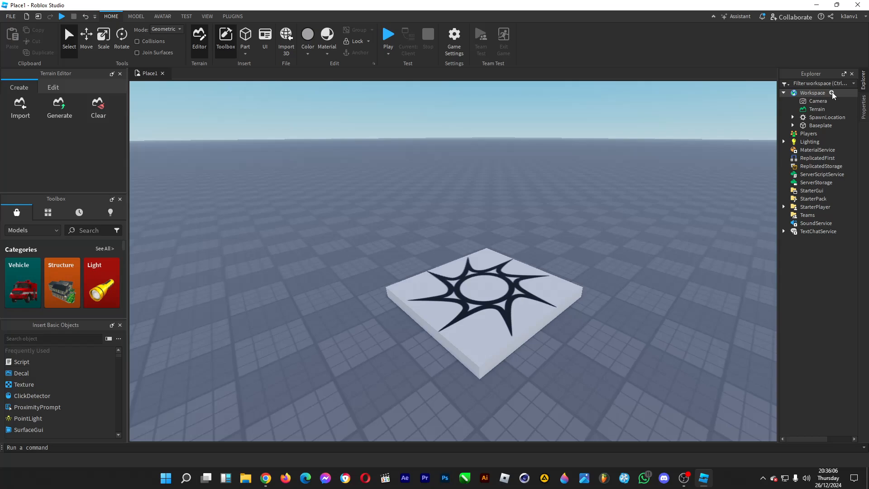
Add a Part to the Workspace and insert a ParticleEmitter into it.
{"action": "left_click", "coordinate": [832, 92]}
{"action": "left_click", "coordinate": [783, 126]}
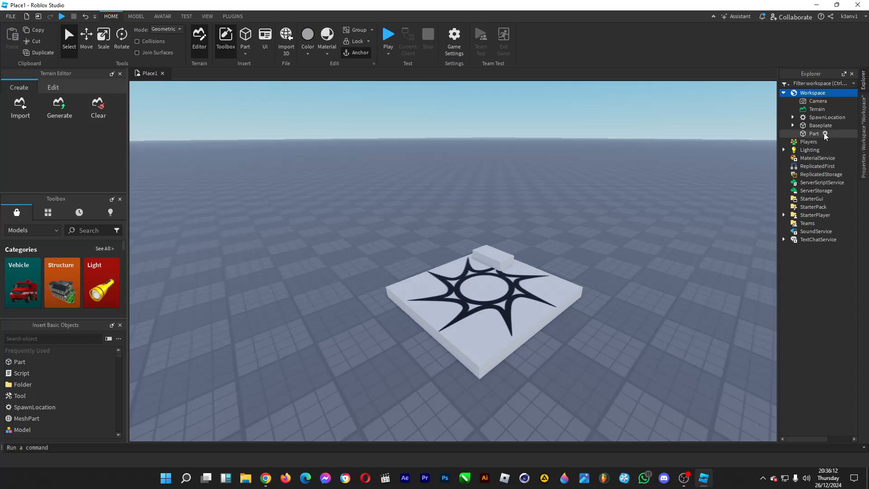
{"action": "left_click", "coordinate": [825, 134]}
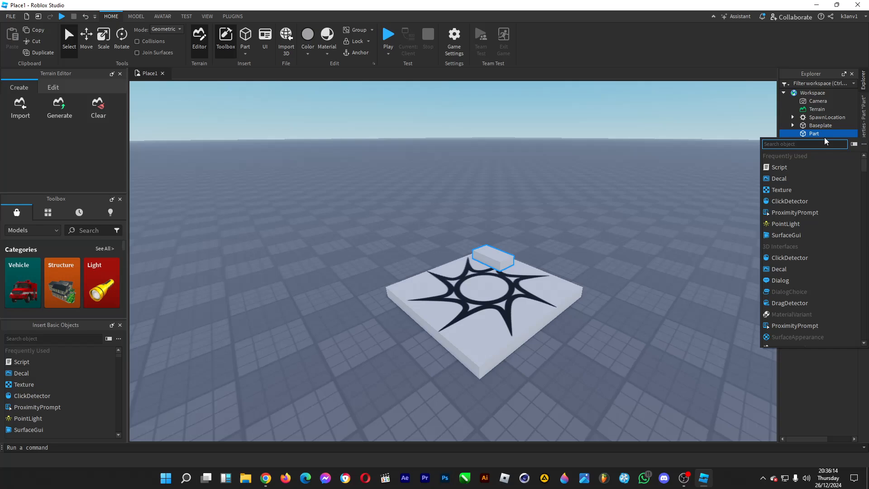
{"action": "type", "text": "parti"}
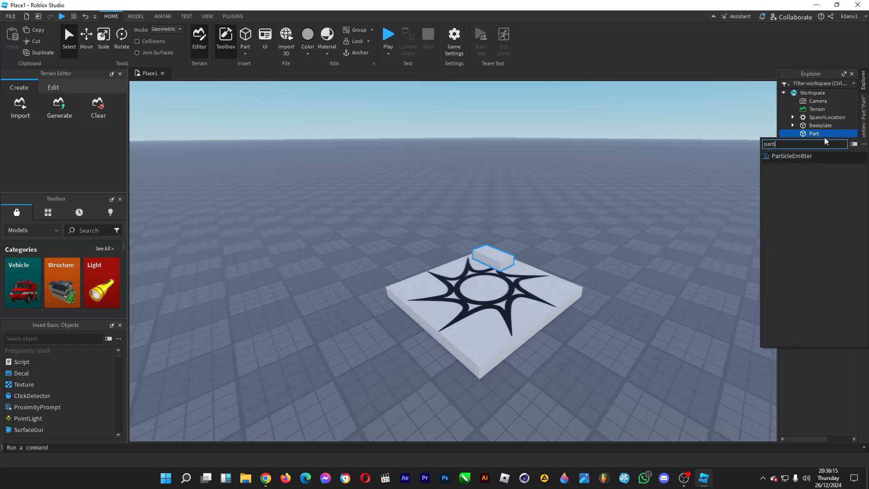
{"action": "left_click", "coordinate": [789, 157]}
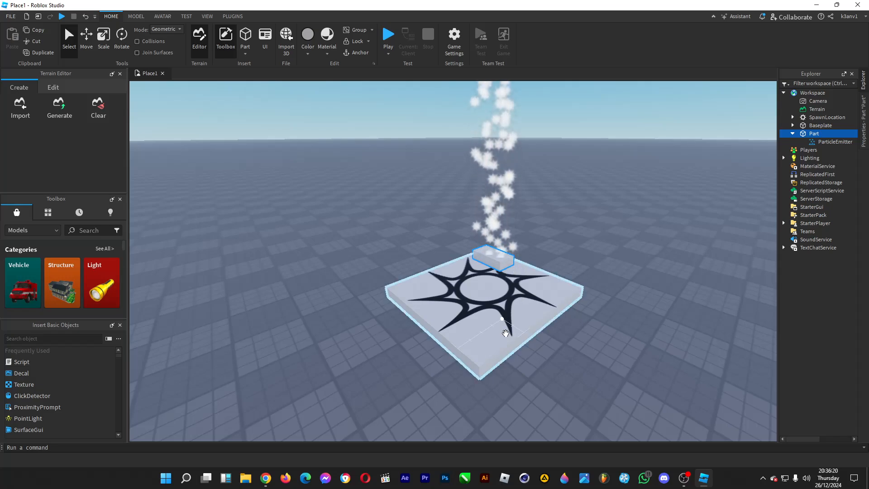
Select the ParticleEmitter, show its properties, and examine the particle stream rising from the part.
{"action": "left_click", "coordinate": [837, 142]}
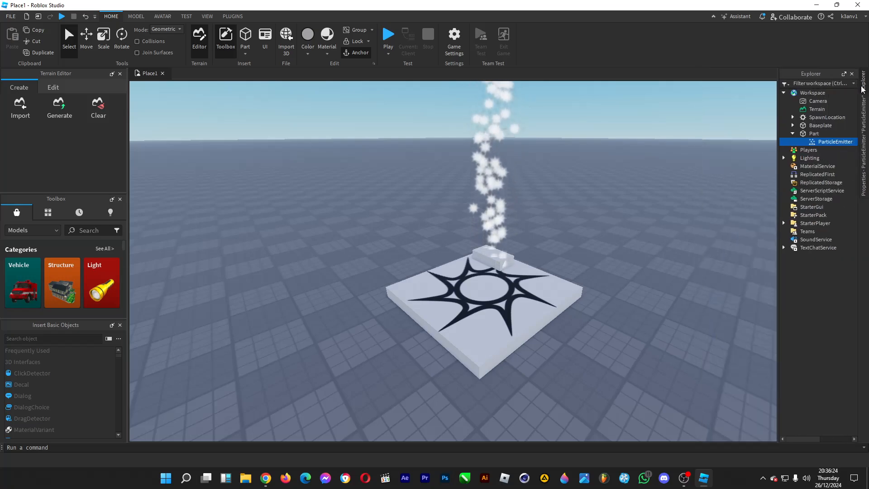
{"action": "mouse_move", "coordinate": [863, 154]}
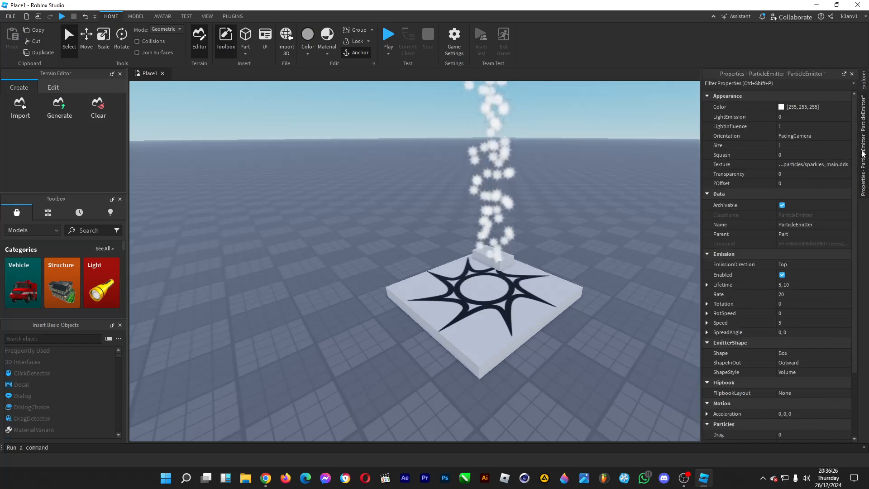
{"action": "scroll", "coordinate": [368, 310], "scroll_direction": "down", "scroll_amount": 5}
{"action": "scroll", "coordinate": [457, 213], "scroll_direction": "up", "scroll_amount": 3}
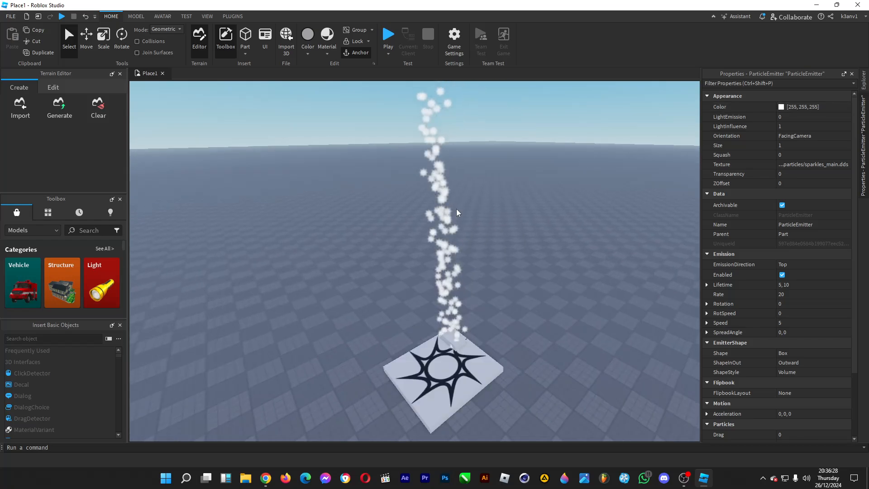
{"action": "scroll", "coordinate": [466, 394], "scroll_direction": "down", "scroll_amount": 5}
{"action": "scroll", "coordinate": [556, 394], "scroll_direction": "up", "scroll_amount": 4}
{"action": "scroll", "coordinate": [473, 370], "scroll_direction": "down", "scroll_amount": 1}
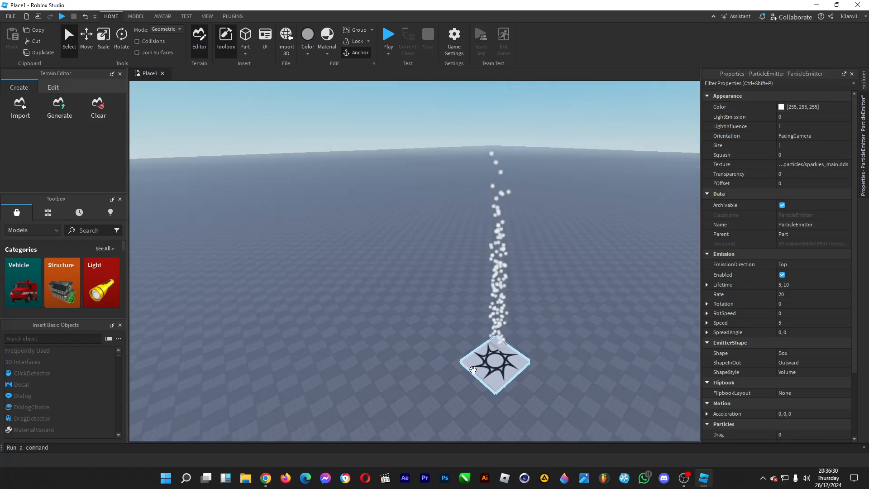
{"action": "scroll", "coordinate": [520, 335], "scroll_direction": "up", "scroll_amount": 3}
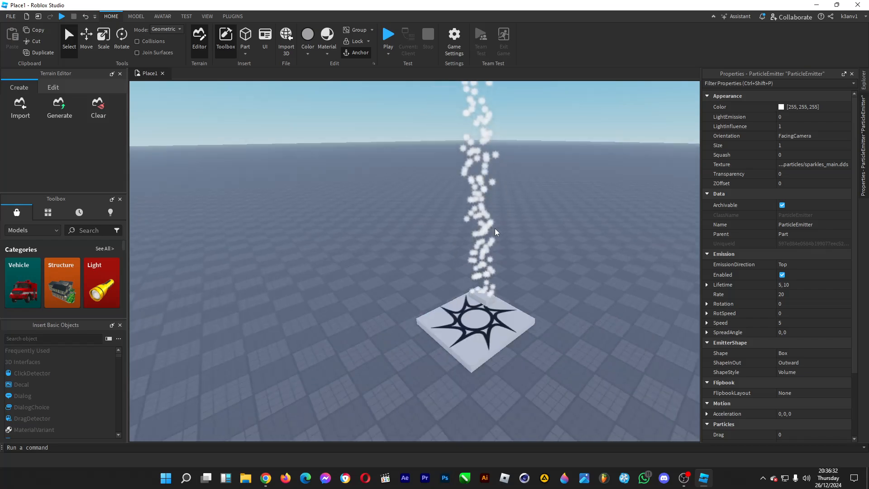
{"action": "scroll", "coordinate": [499, 283], "scroll_direction": "up", "scroll_amount": 2}
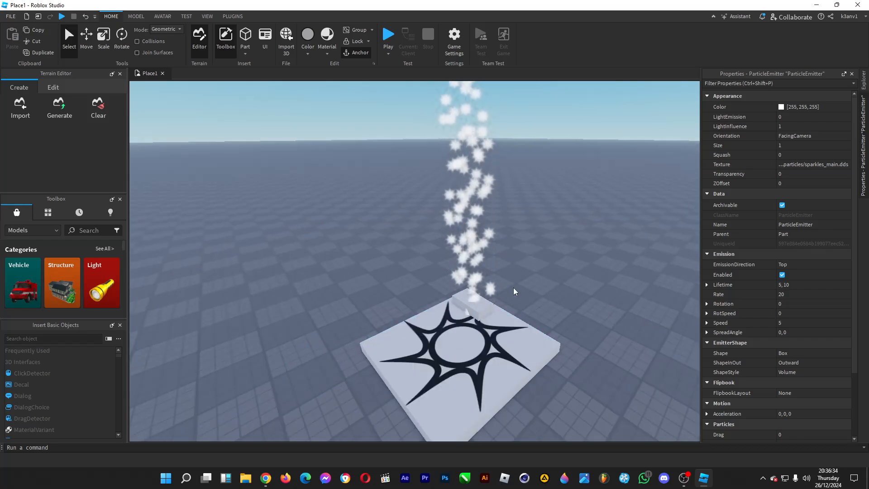
Change the ParticleEmitter's Color to light red, RGB 255, 79, 79 (#ff4f4f).
{"action": "left_click", "coordinate": [782, 108]}
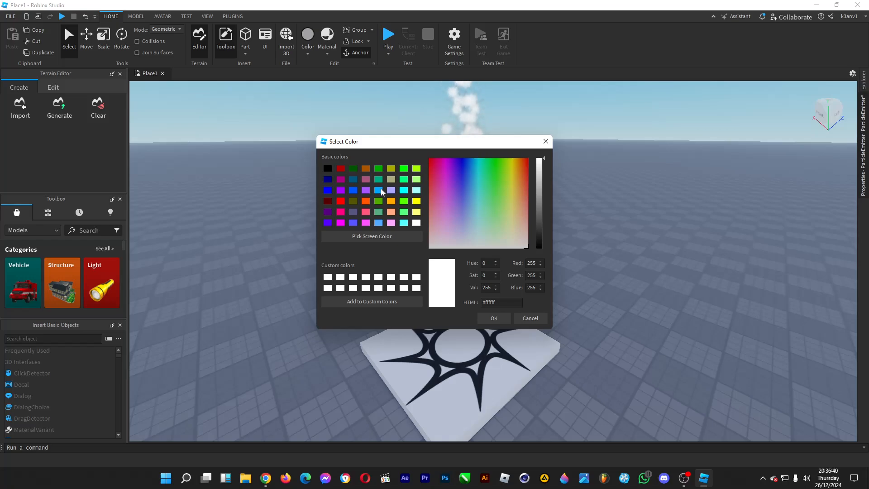
{"action": "left_click", "coordinate": [380, 190]}
{"action": "left_click", "coordinate": [340, 201]}
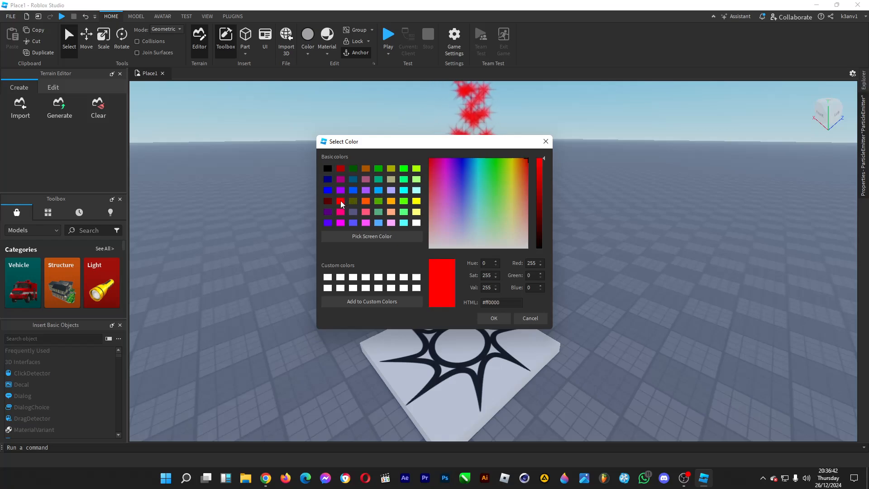
{"action": "left_click_drag", "start_coordinate": [490, 235], "coordinate": [534, 186]}
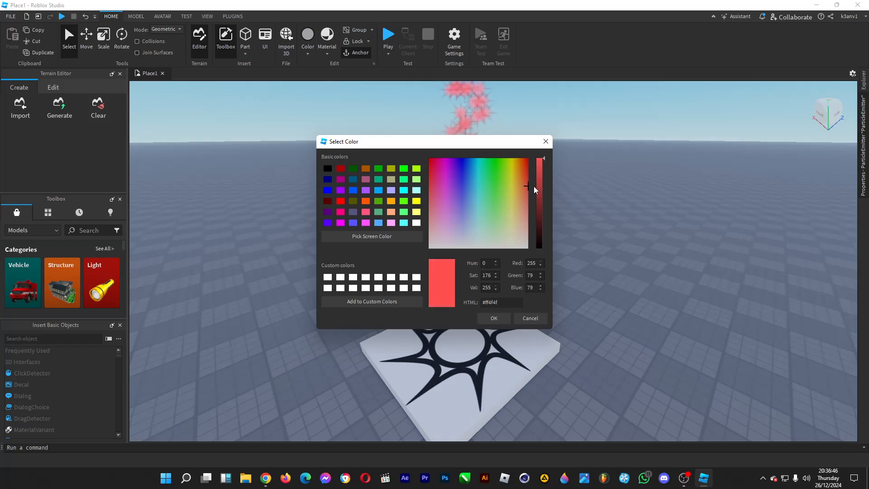
{"action": "left_click", "coordinate": [497, 318]}
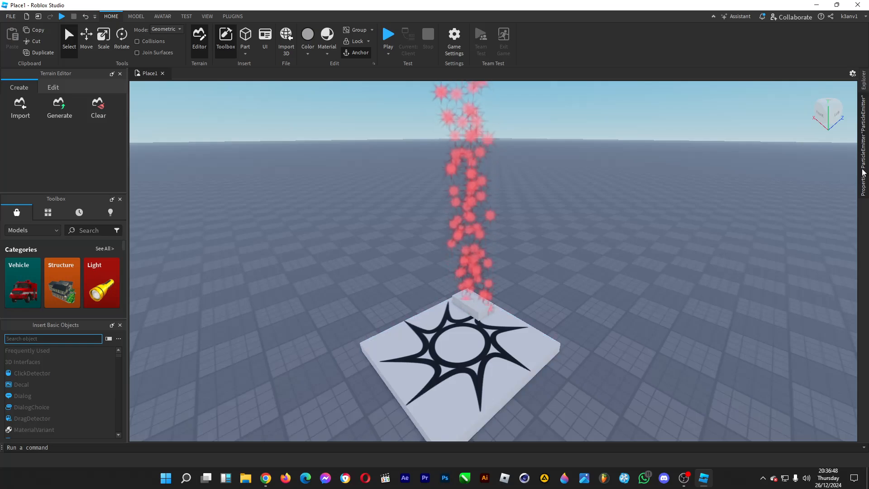
Open the ParticleEmitter's Size graph and add a keypoint halfway along the curve, raised to a value of 10.
{"action": "mouse_move", "coordinate": [863, 172]}
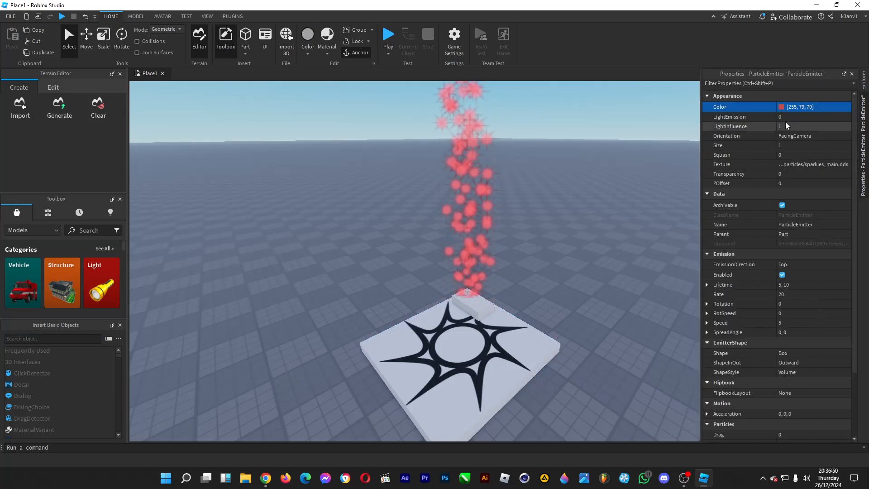
{"action": "left_click", "coordinate": [782, 145]}
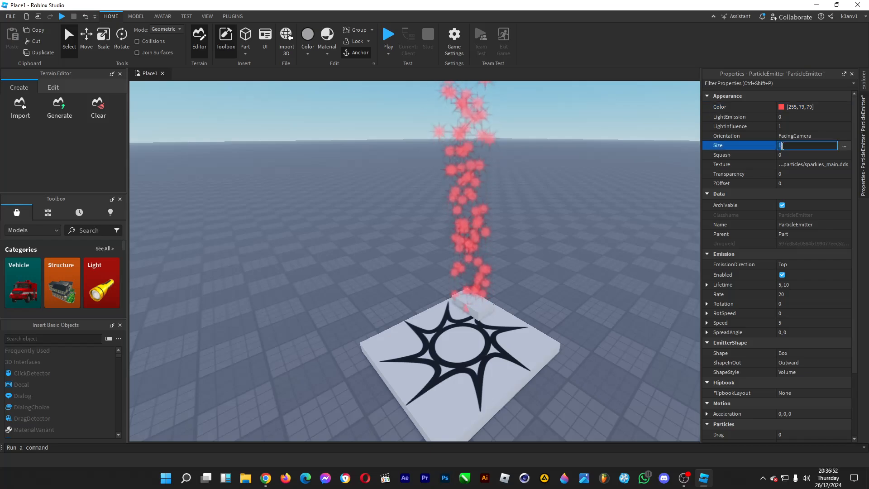
{"action": "left_click", "coordinate": [844, 145]}
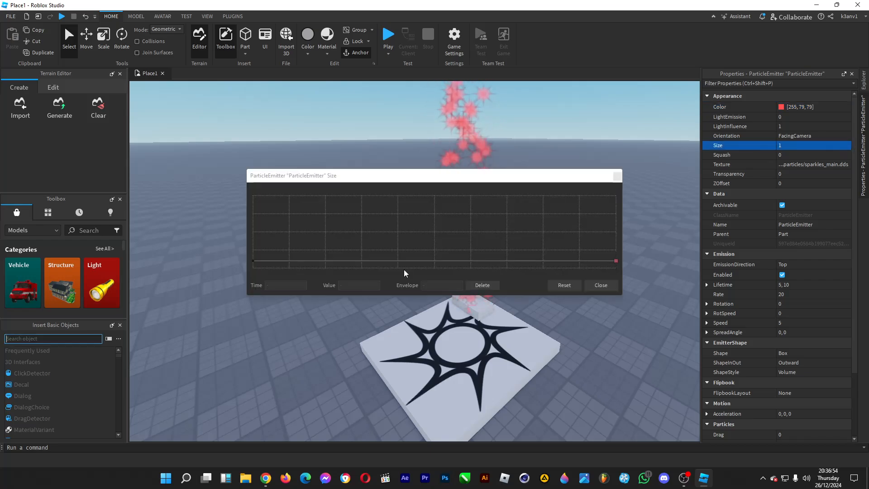
{"action": "left_click_drag", "start_coordinate": [450, 180], "coordinate": [572, 310]}
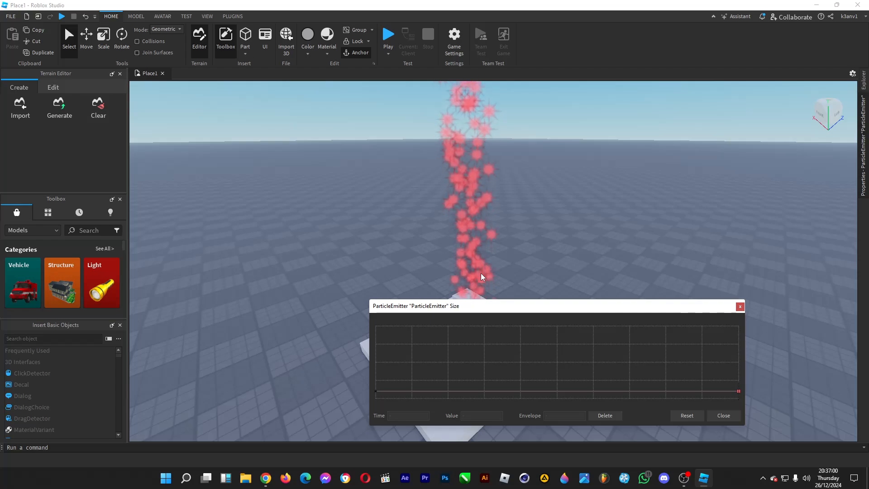
{"action": "left_click", "coordinate": [556, 391]}
{"action": "left_click_drag", "start_coordinate": [557, 391], "coordinate": [556, 324]}
{"action": "scroll", "coordinate": [507, 161], "scroll_direction": "down", "scroll_amount": 5}
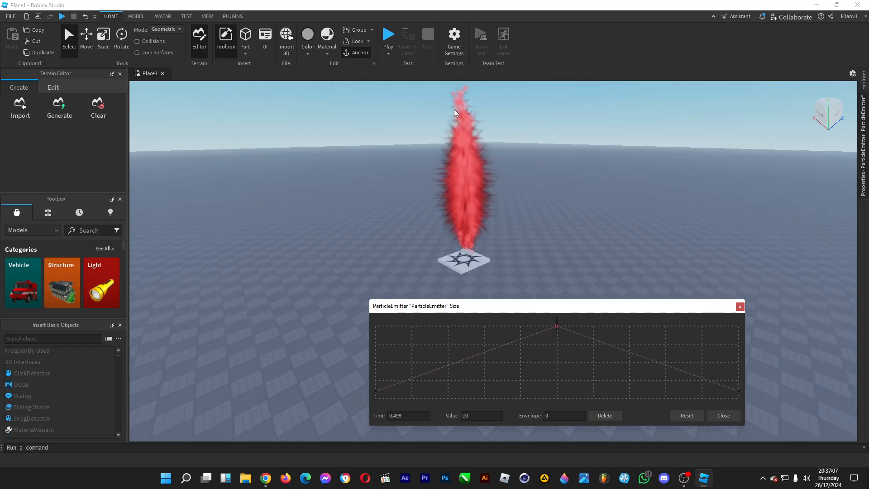
{"action": "scroll", "coordinate": [455, 110], "scroll_direction": "up", "scroll_amount": 1}
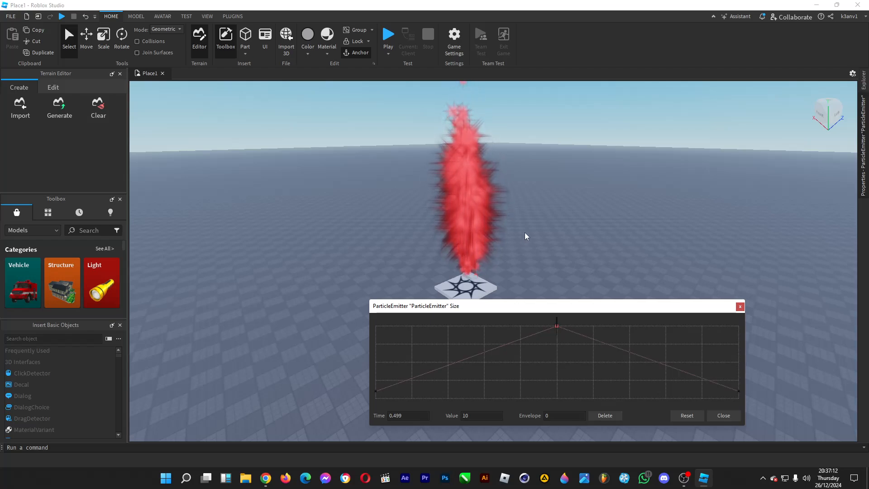
Lower the middle keypoint of the Size curve to about 0.375 at time 0.511 and close the graph.
{"action": "left_click", "coordinate": [376, 390]}
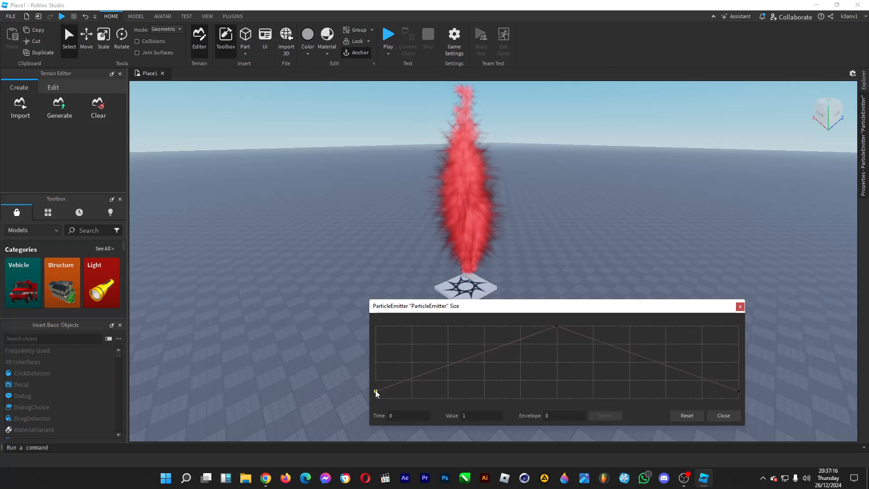
{"action": "left_click", "coordinate": [556, 326]}
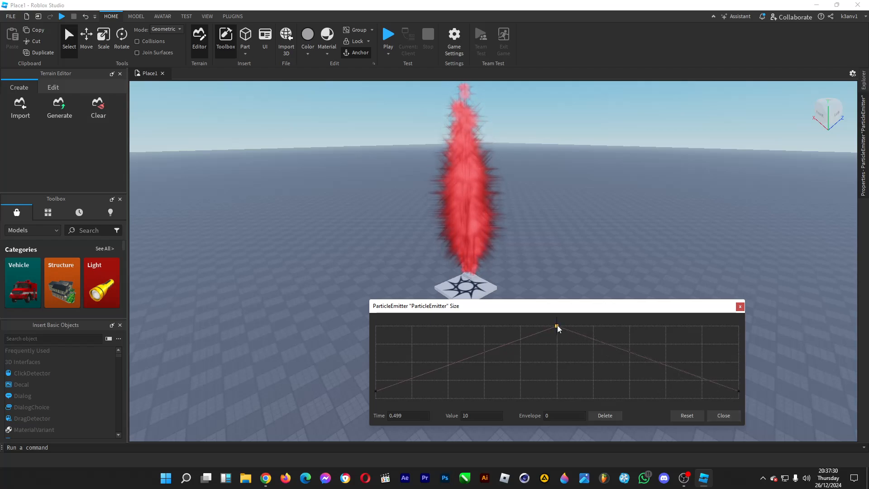
{"action": "left_click_drag", "start_coordinate": [557, 326], "coordinate": [561, 395]}
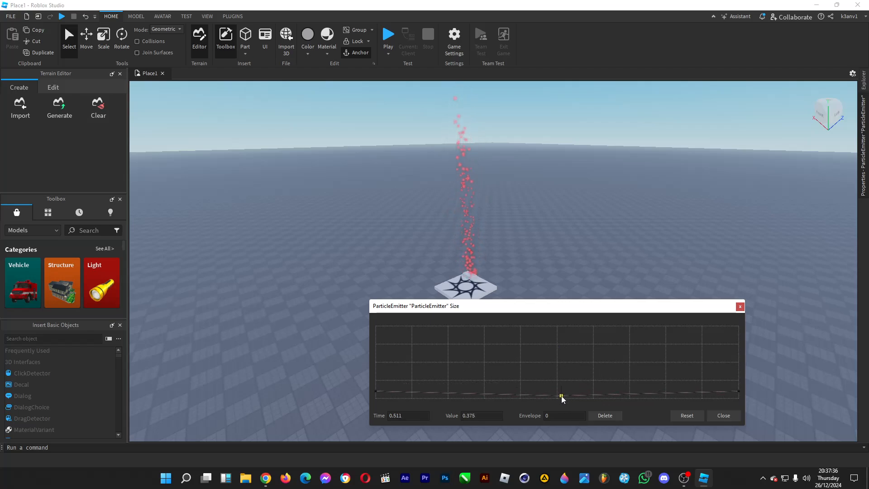
{"action": "left_click", "coordinate": [724, 416]}
Try the Back, Bottom, Front, Left and Right emission directions on the ParticleEmitter, and return EmissionDirection to Top.
{"action": "left_click", "coordinate": [864, 136]}
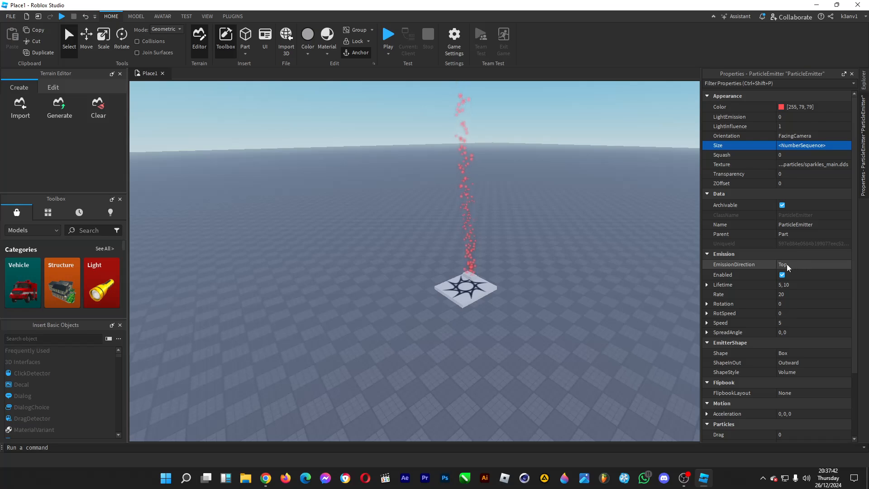
{"action": "left_click", "coordinate": [787, 264]}
{"action": "left_click", "coordinate": [844, 265]}
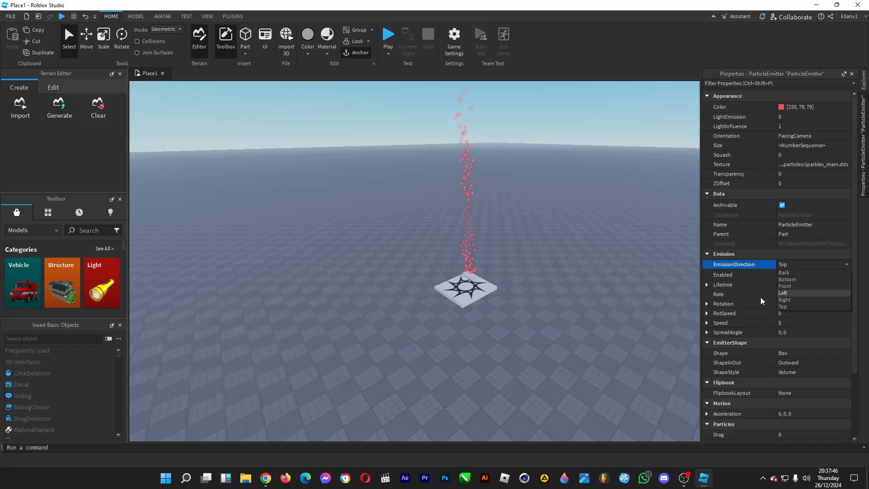
{"action": "left_click", "coordinate": [793, 271]}
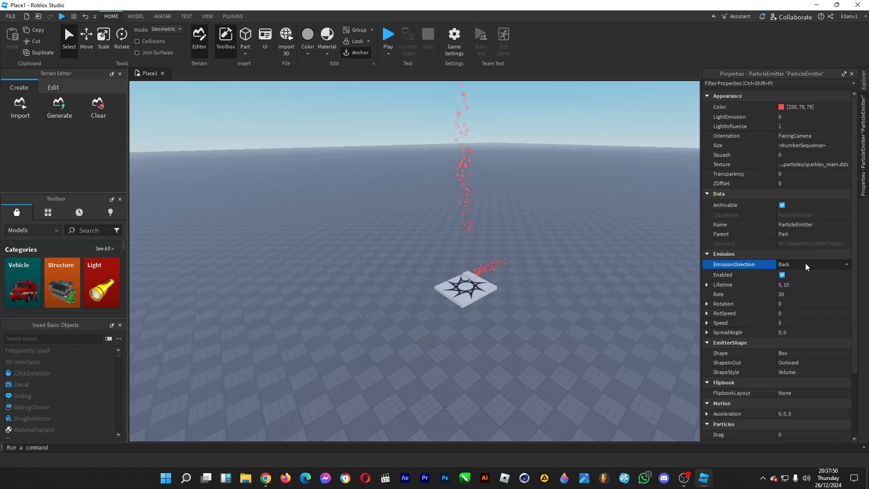
{"action": "left_click", "coordinate": [805, 264]}
{"action": "left_click", "coordinate": [798, 279]}
{"action": "left_click", "coordinate": [846, 264]}
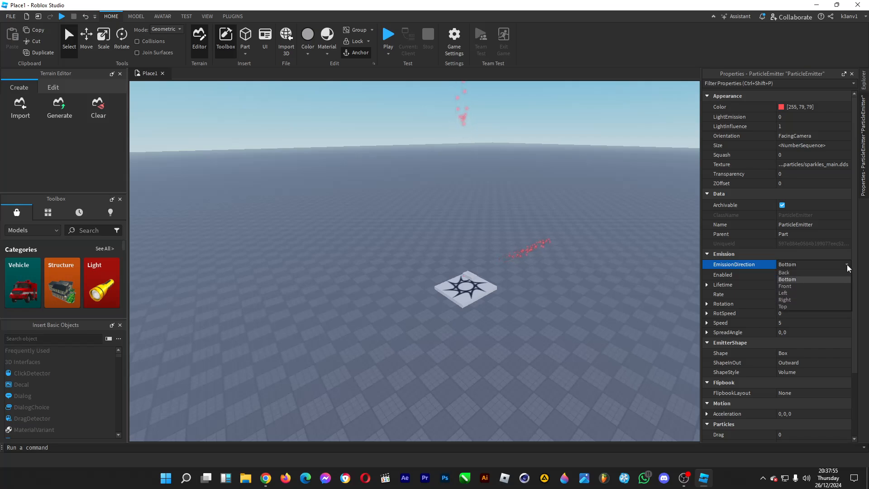
{"action": "left_click", "coordinate": [805, 284]}
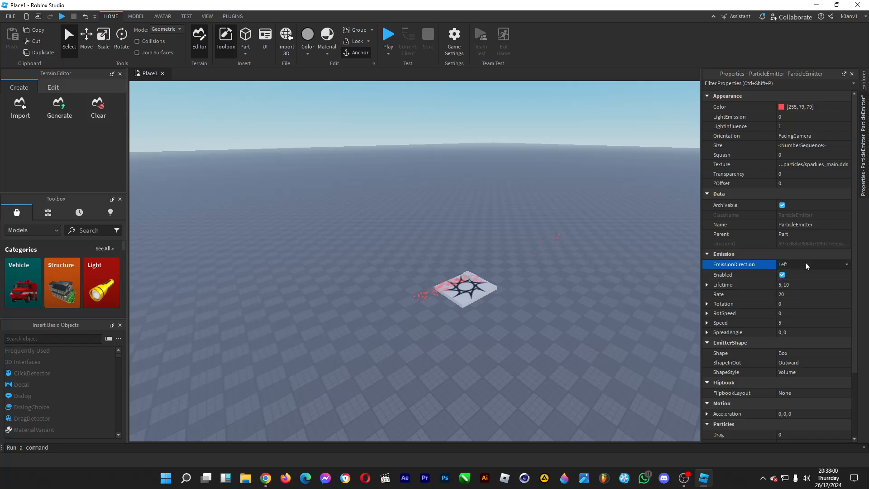
{"action": "left_click", "coordinate": [805, 264]}
{"action": "left_click", "coordinate": [795, 301]}
{"action": "left_click", "coordinate": [794, 265]}
{"action": "left_click", "coordinate": [789, 304]}
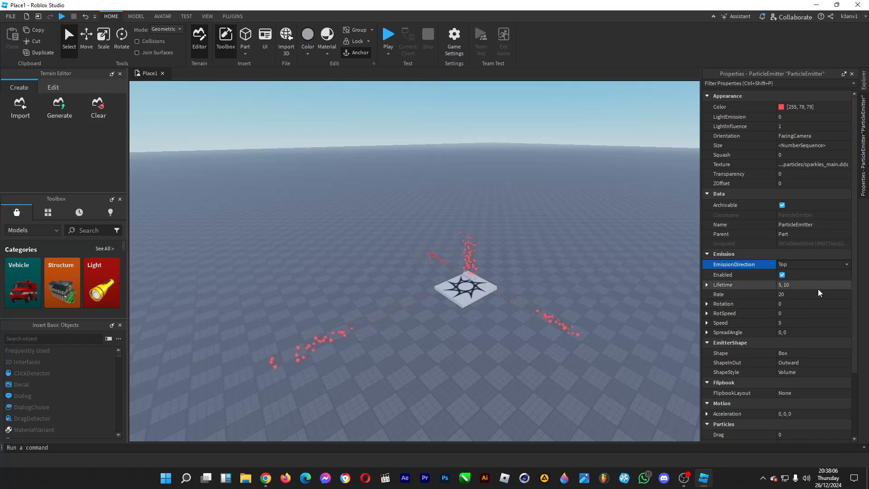
Set the ParticleEmitter's Lifetime range to 2, 5.
{"action": "left_click", "coordinate": [805, 285]}
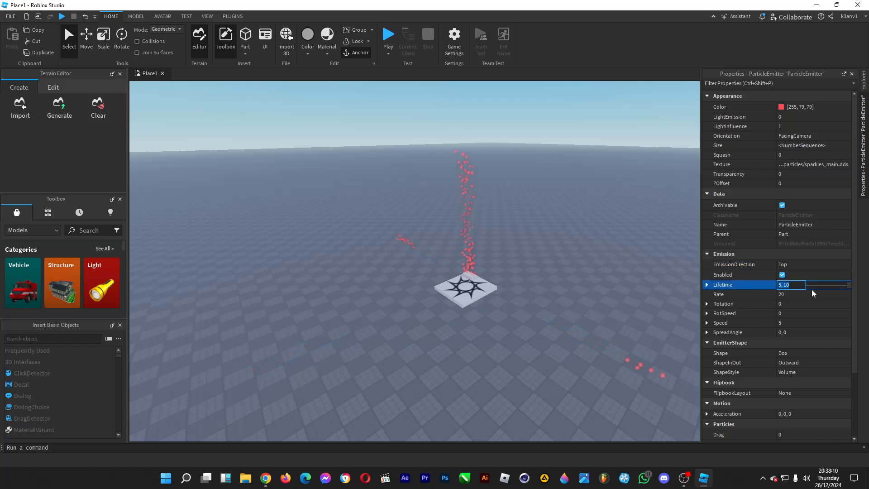
{"action": "type", "text": "2, 5"}
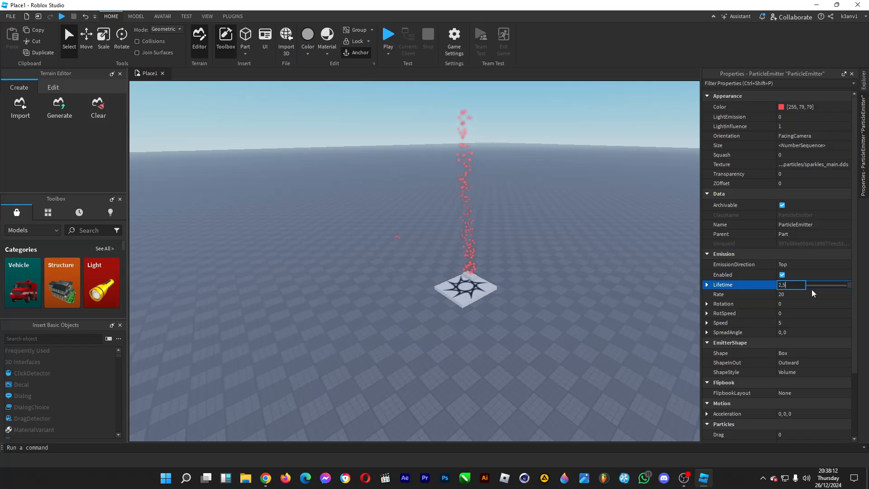
{"action": "key", "text": "Return"}
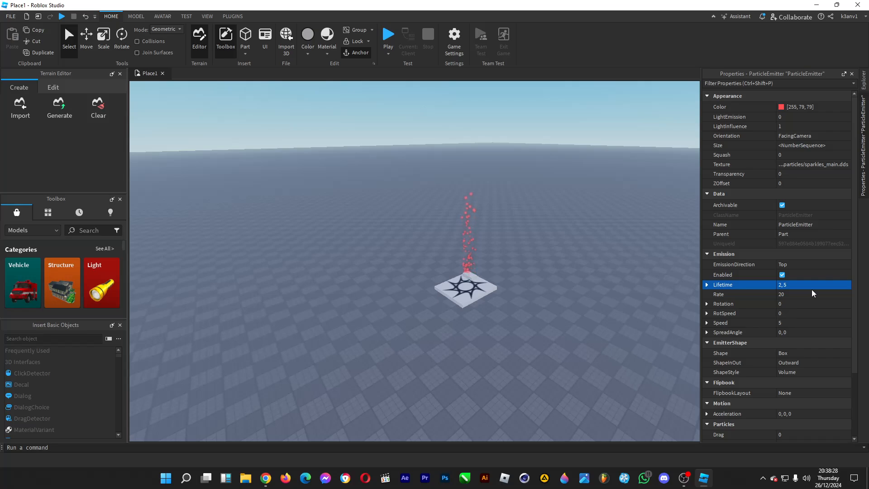
Raise the ParticleEmitter's emission Rate to 100.
{"action": "left_click", "coordinate": [805, 285]}
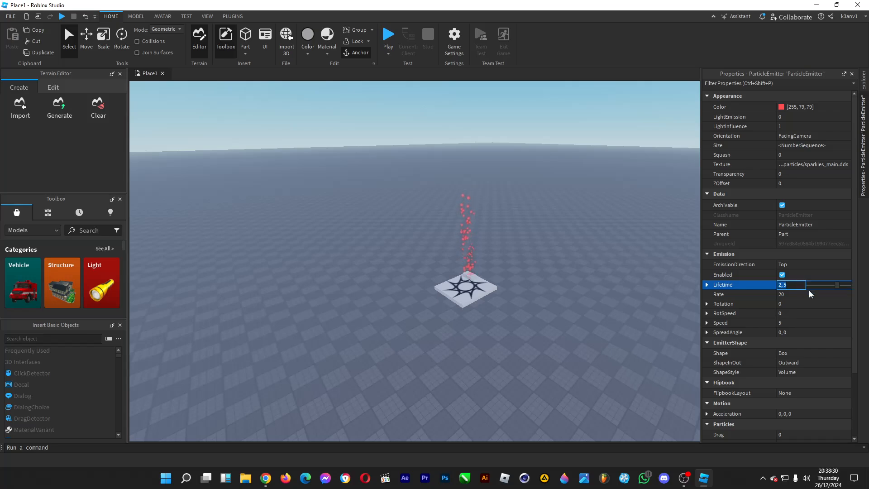
{"action": "left_click", "coordinate": [811, 297]}
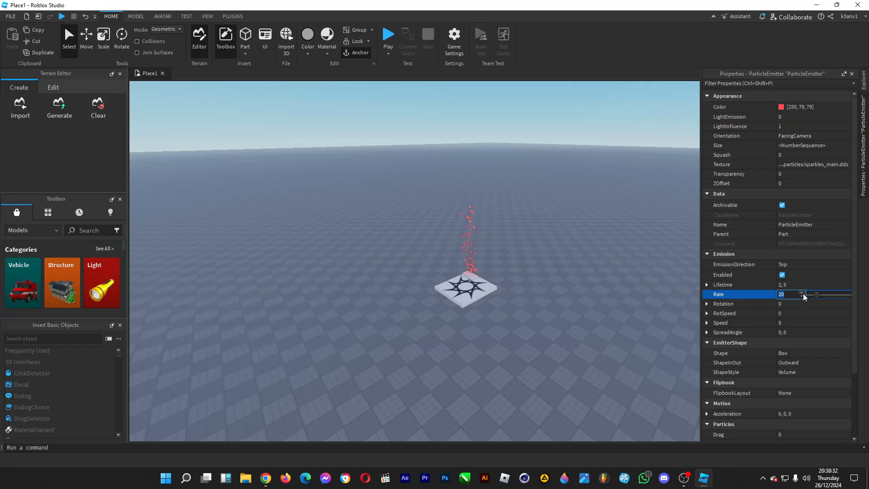
{"action": "left_click_drag", "start_coordinate": [817, 295], "coordinate": [836, 295]}
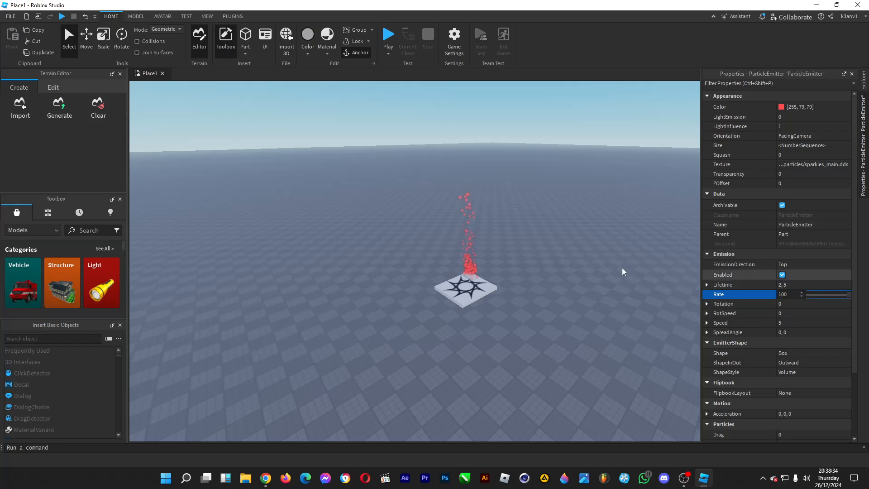
Try a Rotation of -180 on the ParticleEmitter, and return Rotation to 0.
{"action": "scroll", "coordinate": [493, 275], "scroll_direction": "up", "scroll_amount": 1}
{"action": "scroll", "coordinate": [492, 275], "scroll_direction": "up", "scroll_amount": 3}
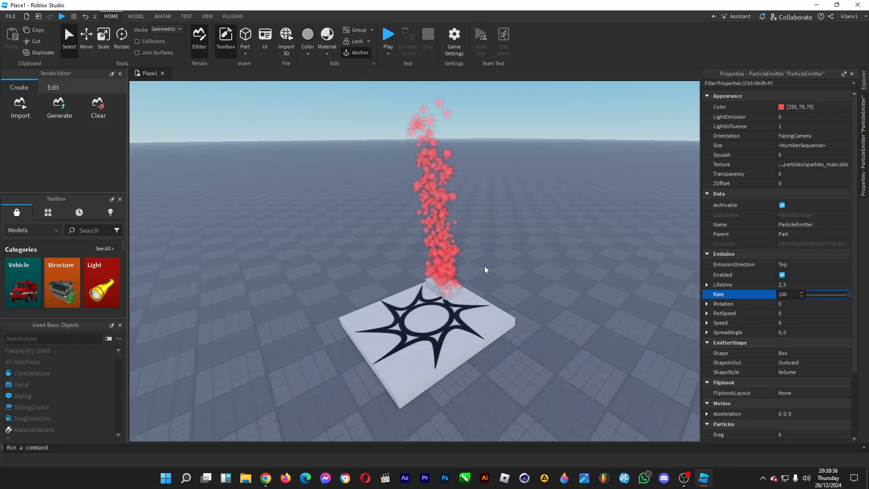
{"action": "left_click", "coordinate": [781, 302]}
{"action": "left_click_drag", "start_coordinate": [833, 305], "coordinate": [811, 303]}
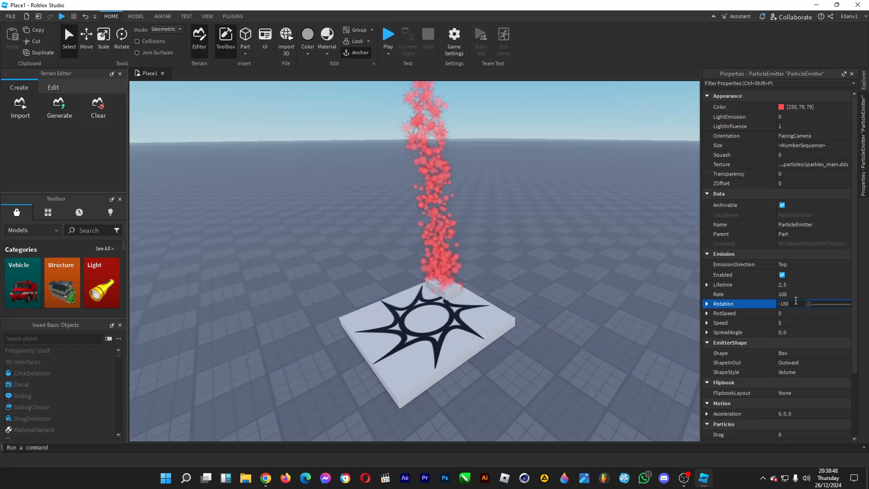
{"action": "right_click_drag", "start_coordinate": [604, 292], "coordinate": [595, 287]}
{"action": "mouse_move", "coordinate": [864, 130]}
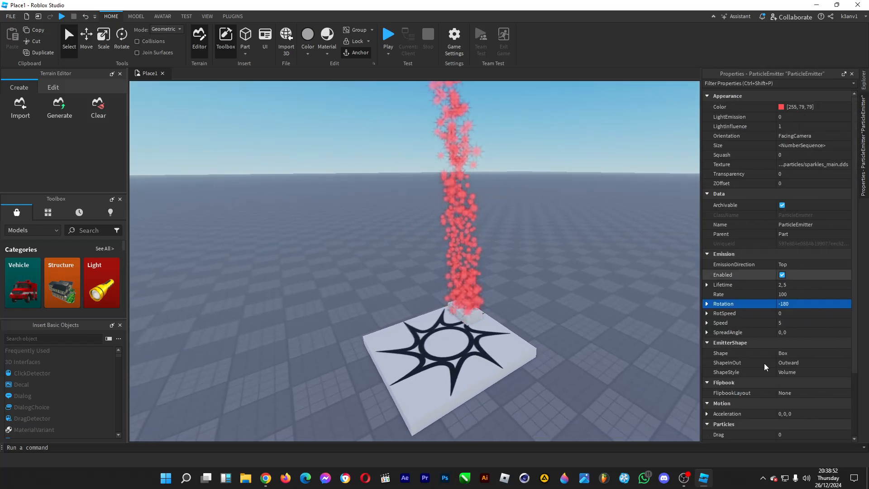
{"action": "left_click", "coordinate": [791, 306]}
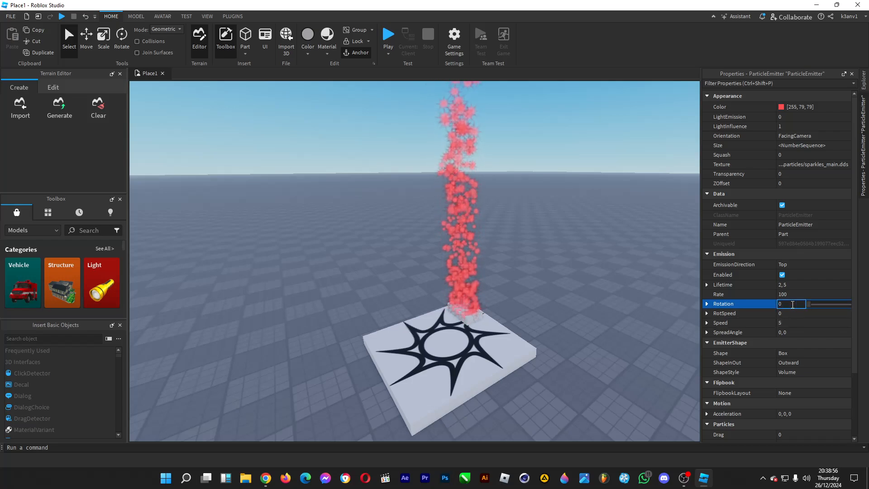
Raise the ParticleEmitter's Speed to 46.
{"action": "left_click", "coordinate": [786, 322]}
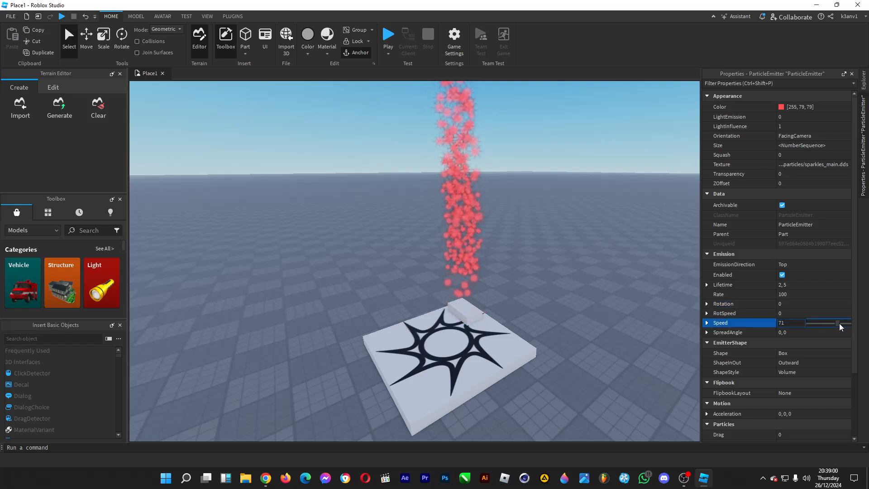
{"action": "left_click_drag", "start_coordinate": [836, 323], "coordinate": [829, 325]}
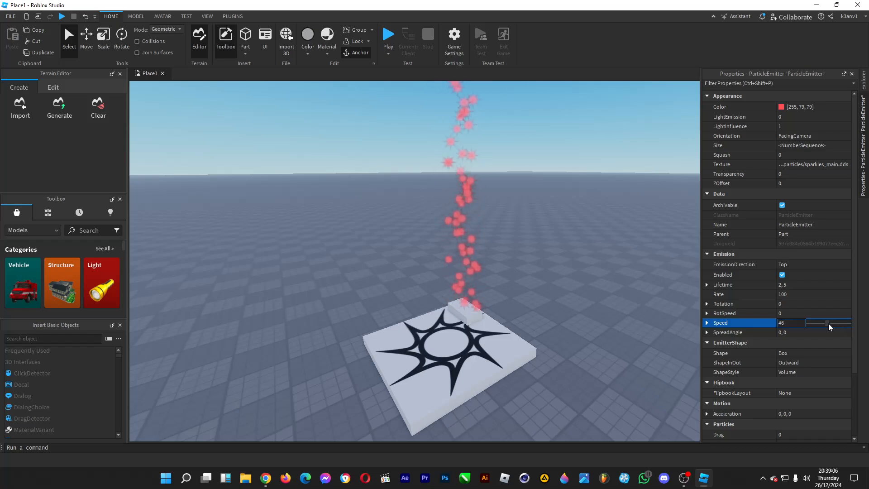
Try the Cylinder, Disc and Sphere emitter shapes on the ParticleEmitter, and return Shape to Box.
{"action": "left_click", "coordinate": [819, 354]}
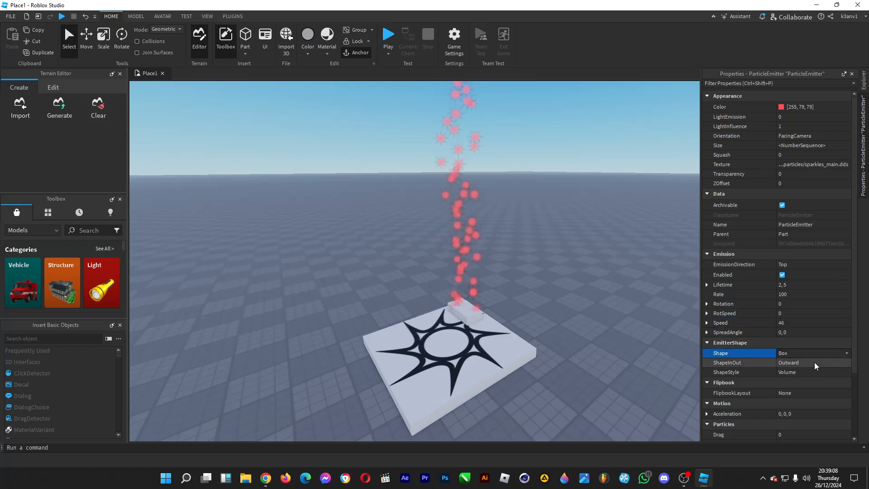
{"action": "left_click", "coordinate": [814, 362]}
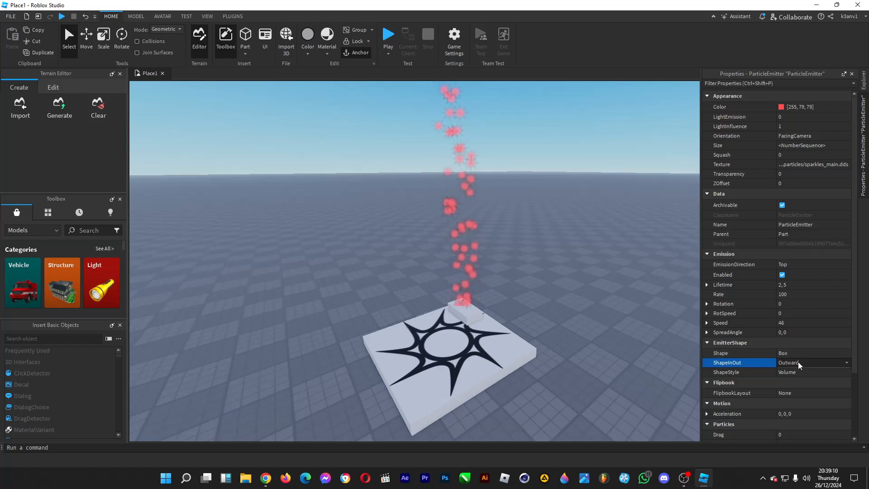
{"action": "left_click", "coordinate": [798, 362]}
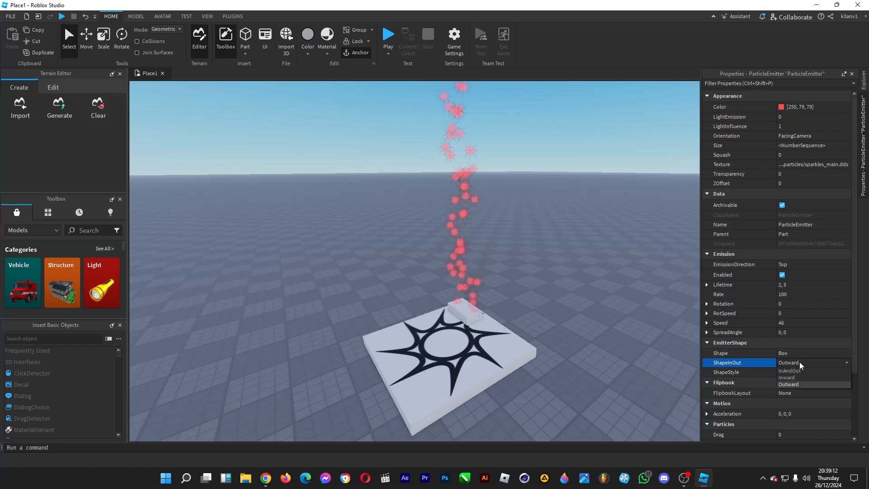
{"action": "left_click", "coordinate": [793, 354]}
{"action": "left_click", "coordinate": [793, 354]}
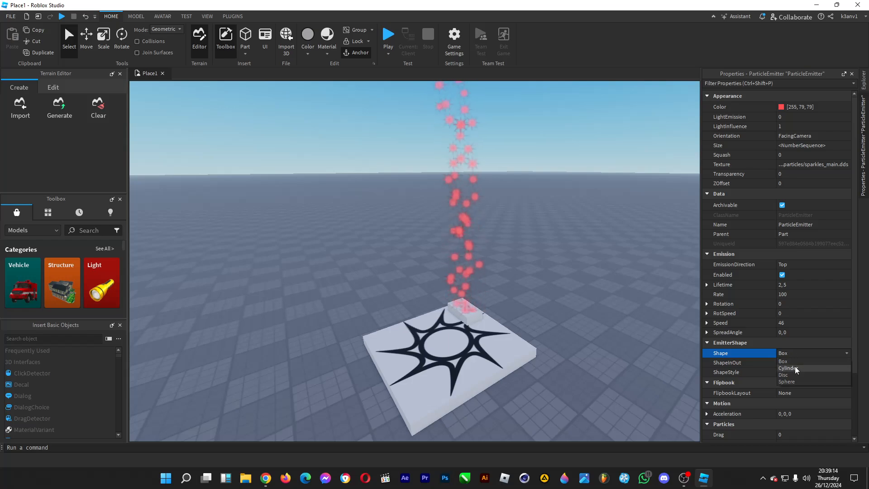
{"action": "left_click", "coordinate": [795, 367]}
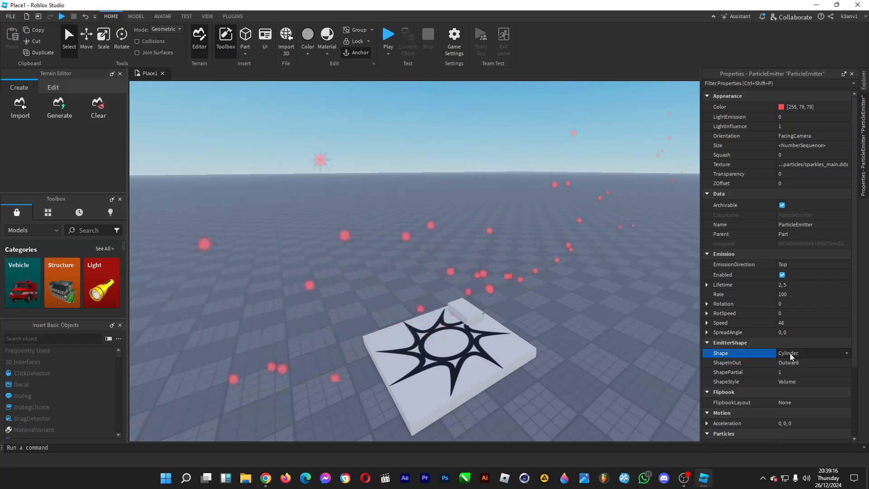
{"action": "scroll", "coordinate": [506, 348], "scroll_direction": "down", "scroll_amount": 5}
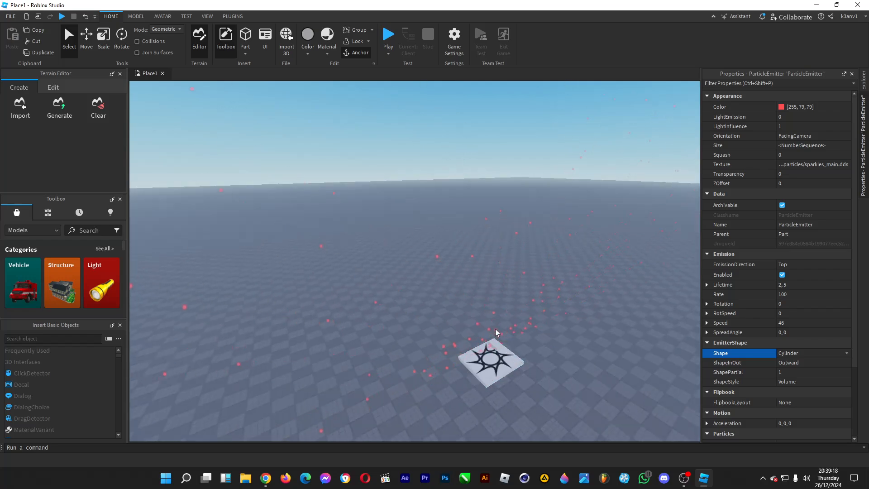
{"action": "scroll", "coordinate": [495, 329], "scroll_direction": "up", "scroll_amount": 4}
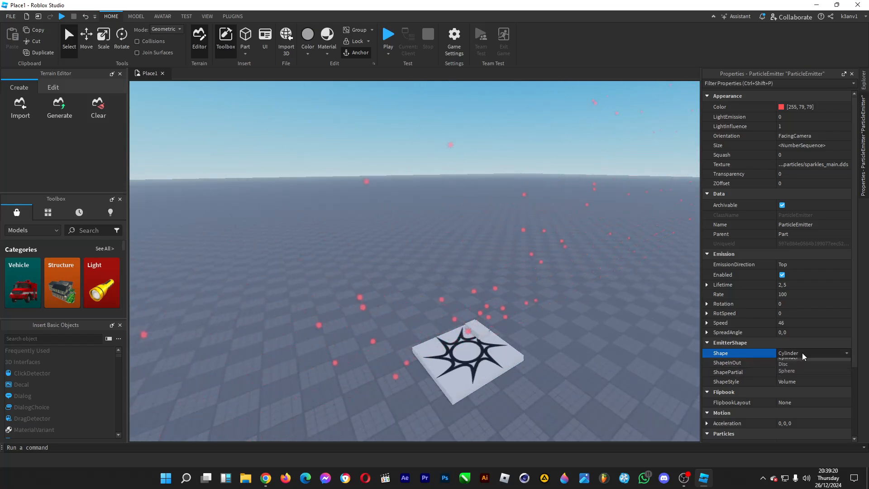
{"action": "left_click", "coordinate": [802, 352]}
{"action": "left_click", "coordinate": [797, 372]}
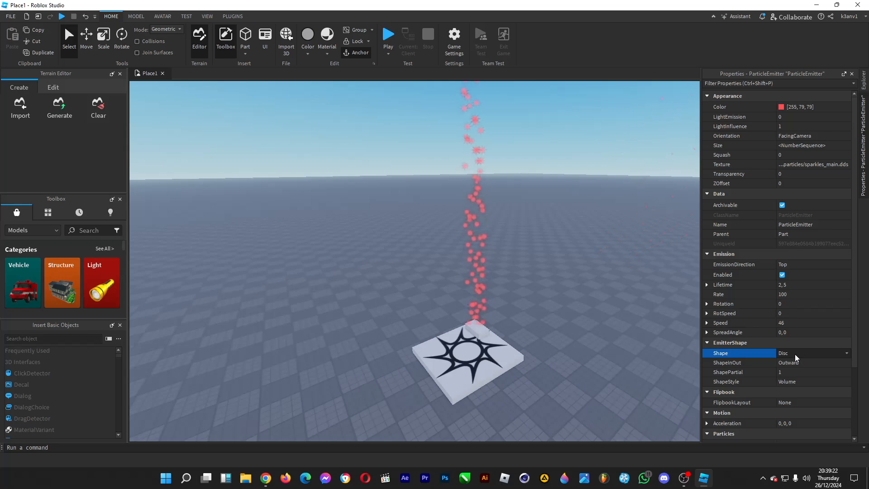
{"action": "left_click", "coordinate": [795, 354]}
{"action": "left_click", "coordinate": [797, 379]}
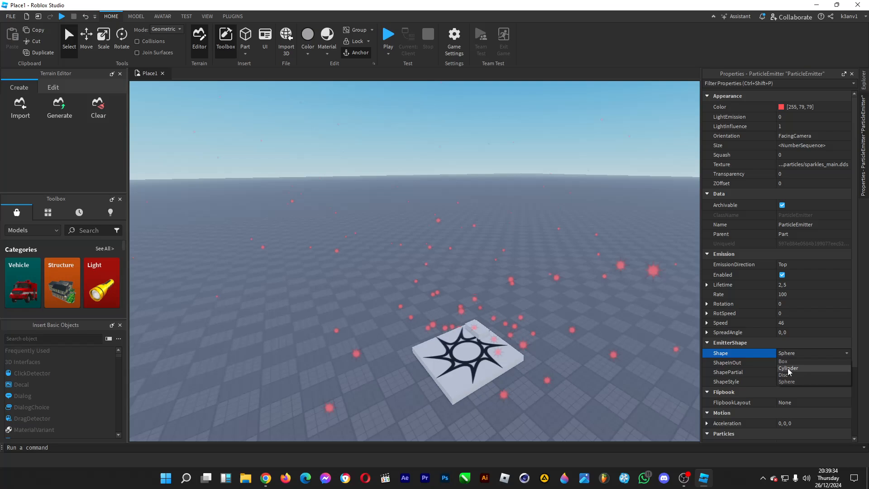
{"action": "left_click", "coordinate": [780, 361]}
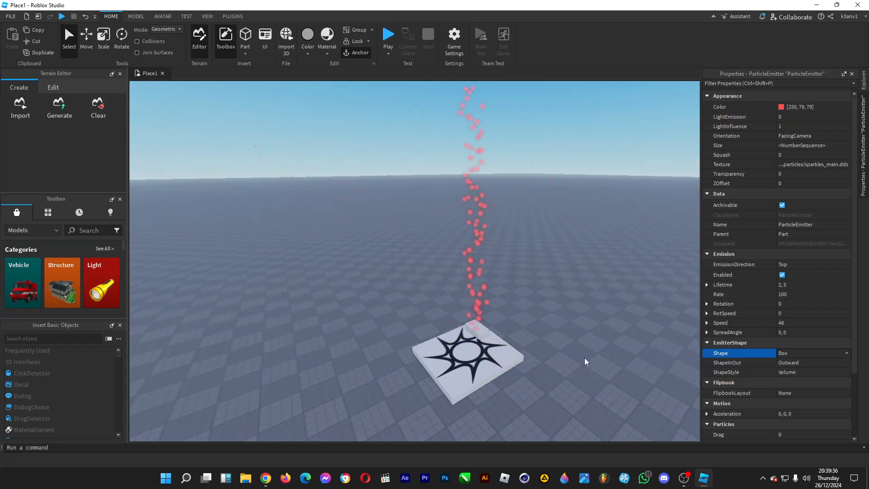
Try the Inward option for the ParticleEmitter's ShapeInOut, and return it to Outward.
{"action": "scroll", "coordinate": [557, 331], "scroll_direction": "up", "scroll_amount": 3}
{"action": "scroll", "coordinate": [557, 332], "scroll_direction": "down", "scroll_amount": 3}
{"action": "scroll", "coordinate": [490, 312], "scroll_direction": "up", "scroll_amount": 2}
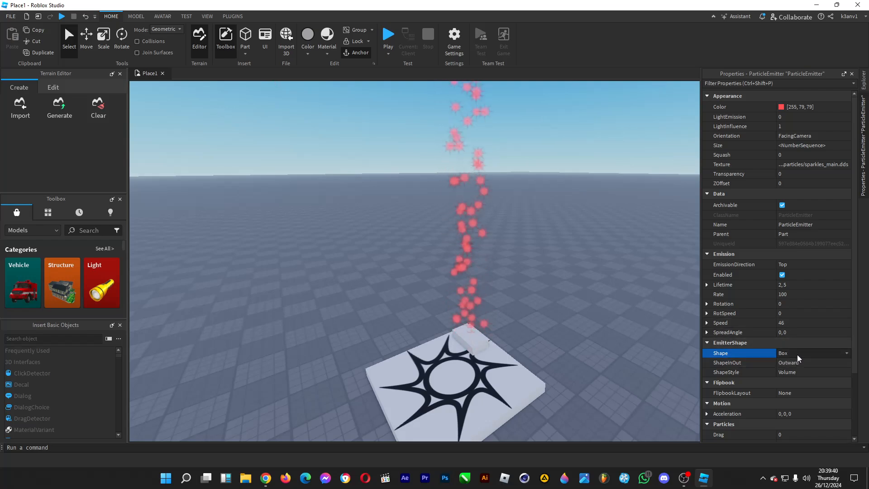
{"action": "left_click", "coordinate": [801, 365]}
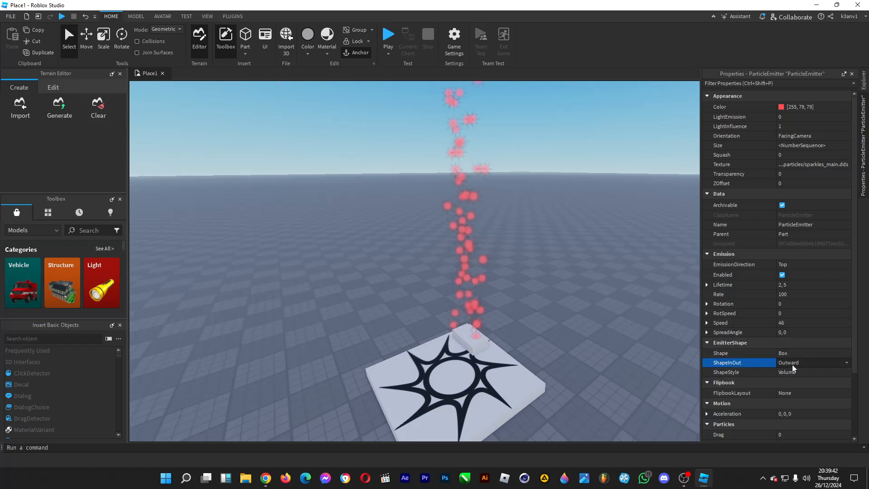
{"action": "left_click", "coordinate": [847, 363]}
{"action": "left_click", "coordinate": [831, 376]}
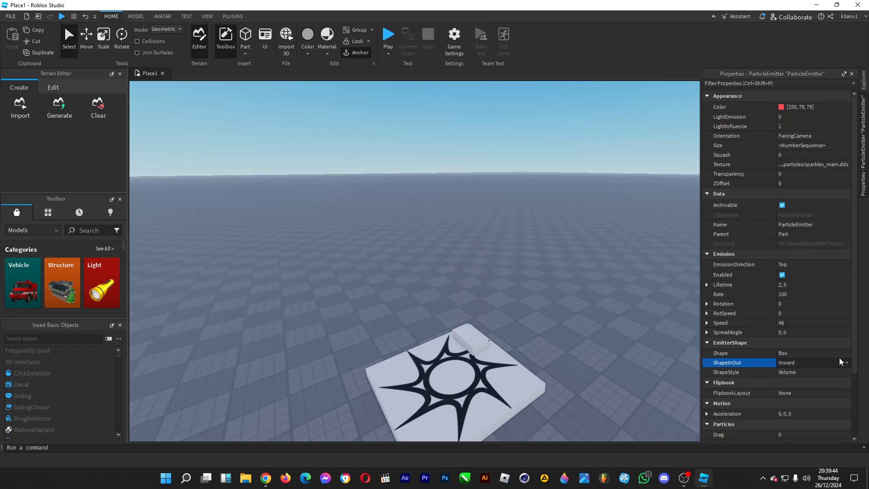
{"action": "left_click", "coordinate": [844, 363]}
{"action": "left_click", "coordinate": [828, 383]}
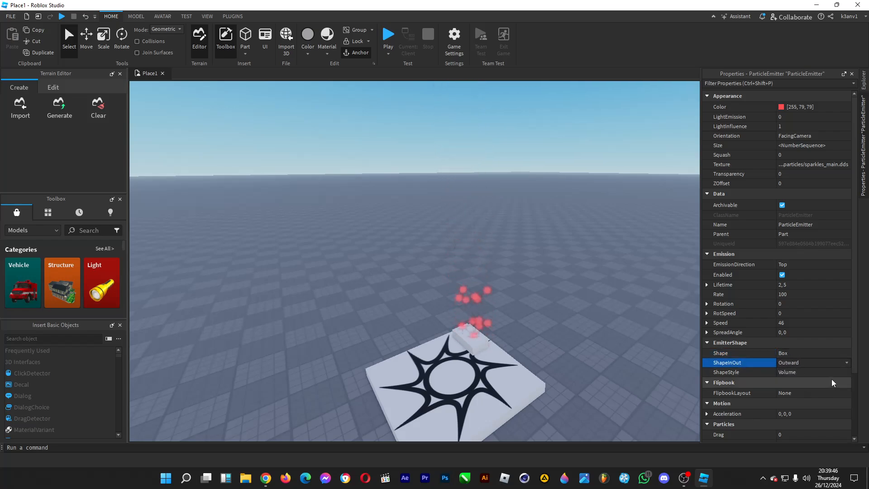
Try the Surface option for the ParticleEmitter's ShapeStyle, and return it to Volume.
{"action": "left_click", "coordinate": [840, 371]}
{"action": "left_click", "coordinate": [834, 380]}
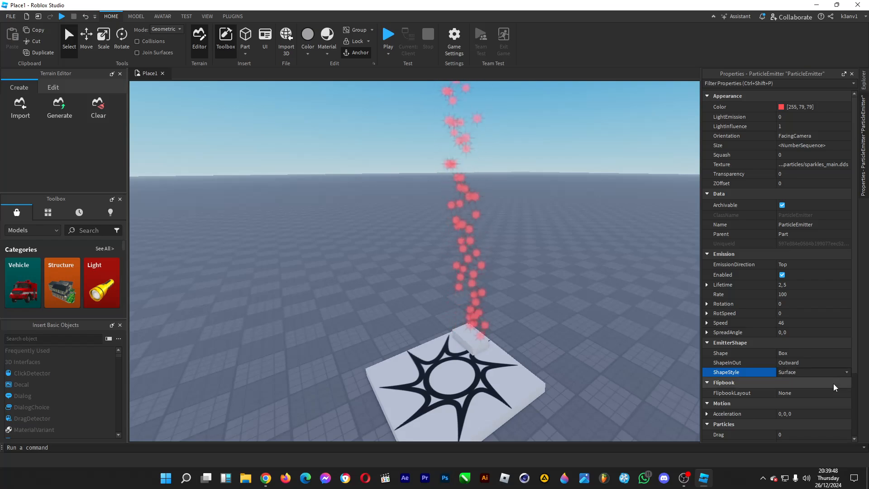
{"action": "left_click", "coordinate": [845, 372]}
{"action": "left_click", "coordinate": [831, 387]}
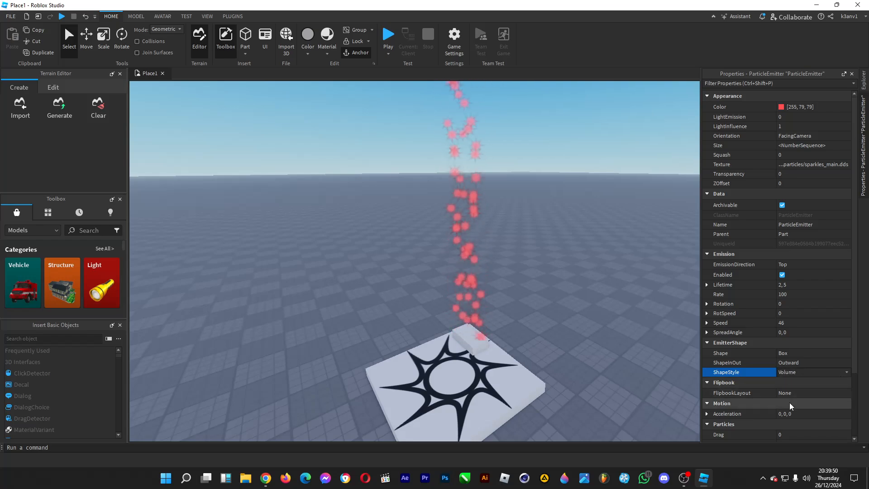
Set the ParticleEmitter's emitter Shape to Sphere.
{"action": "scroll", "coordinate": [789, 402], "scroll_direction": "down", "scroll_amount": 3}
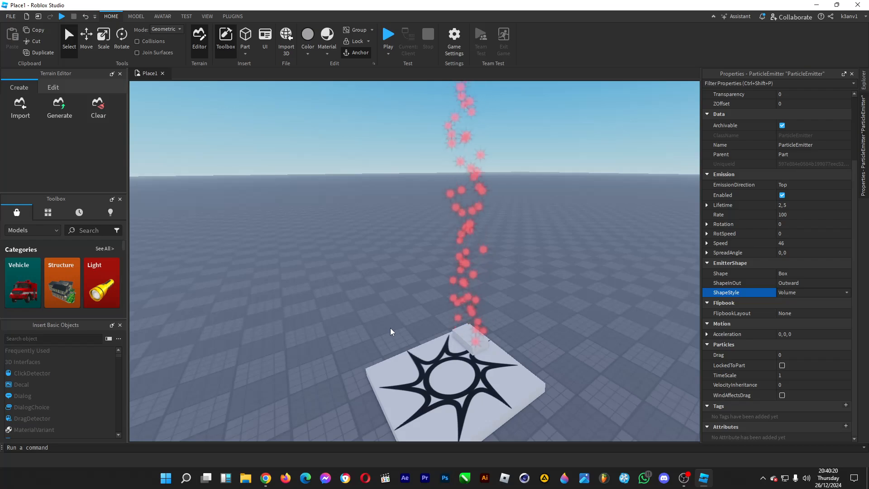
{"action": "scroll", "coordinate": [390, 328], "scroll_direction": "down", "scroll_amount": 3}
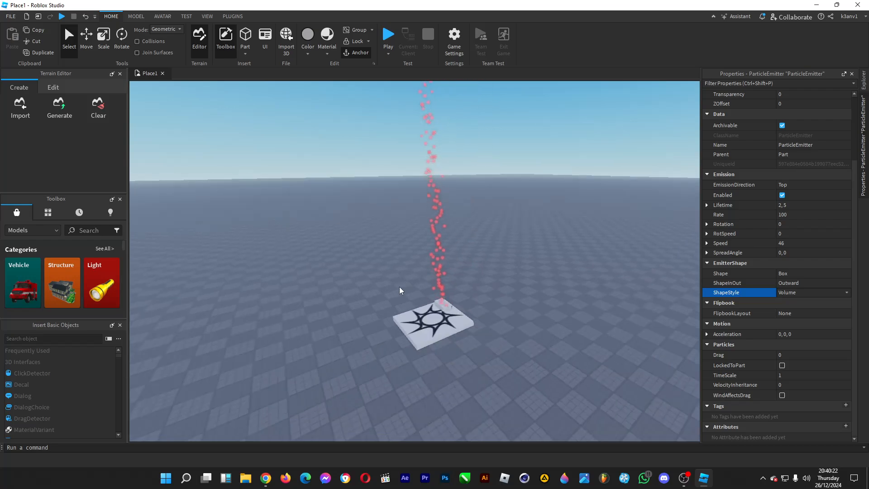
{"action": "scroll", "coordinate": [399, 287], "scroll_direction": "up", "scroll_amount": 1}
{"action": "left_click", "coordinate": [799, 273]}
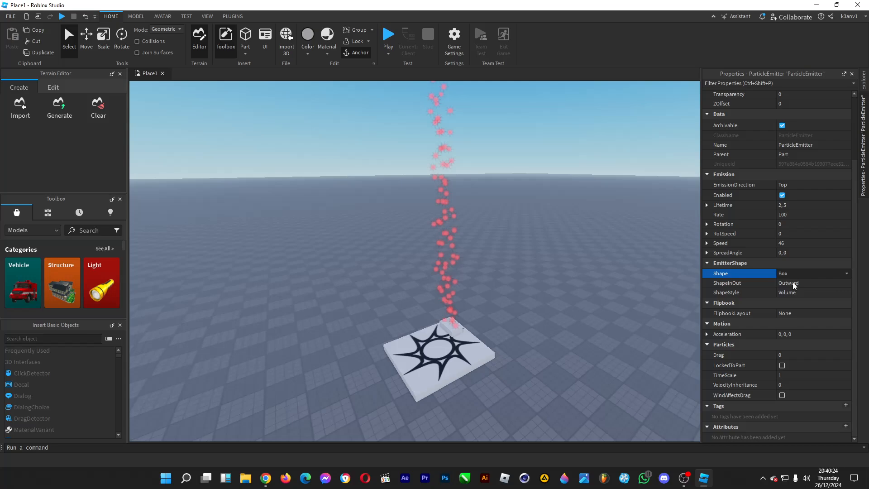
{"action": "left_click", "coordinate": [843, 274]}
{"action": "left_click", "coordinate": [799, 299]}
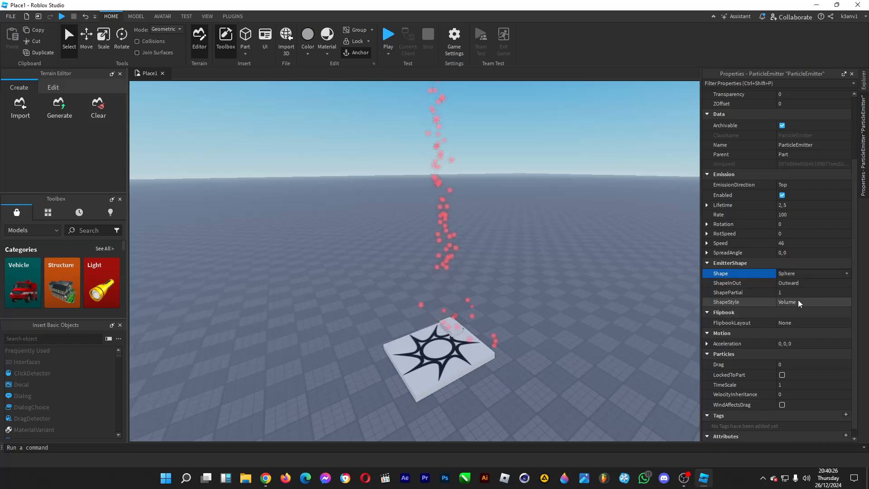